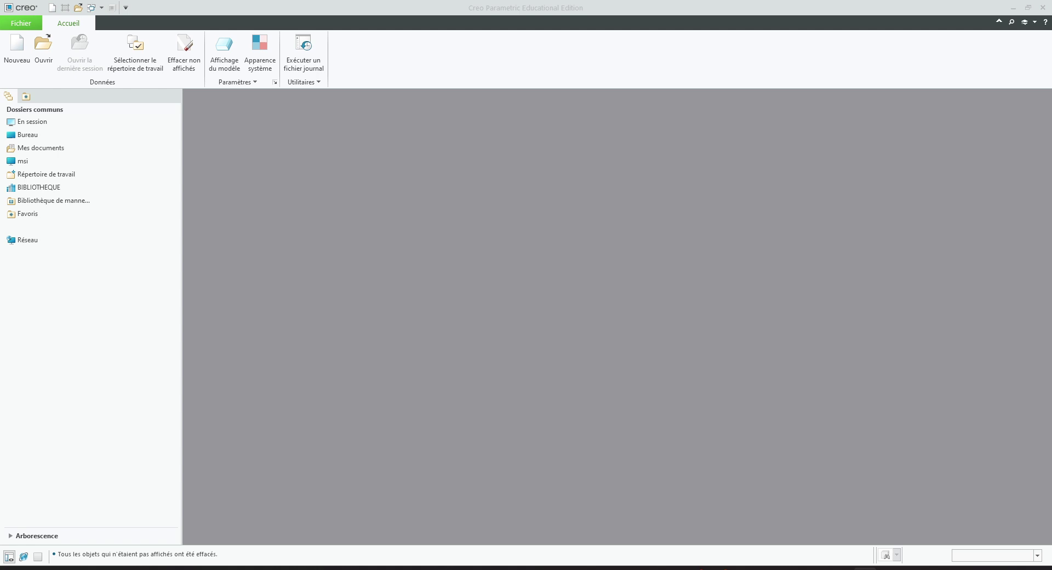
Examine the 45 x 45 and 45 x 90 profile references in the Norcan catalogue cat-alu_fr.pdf in Adobe Acrobat, and return to Creo
click(528, 568)
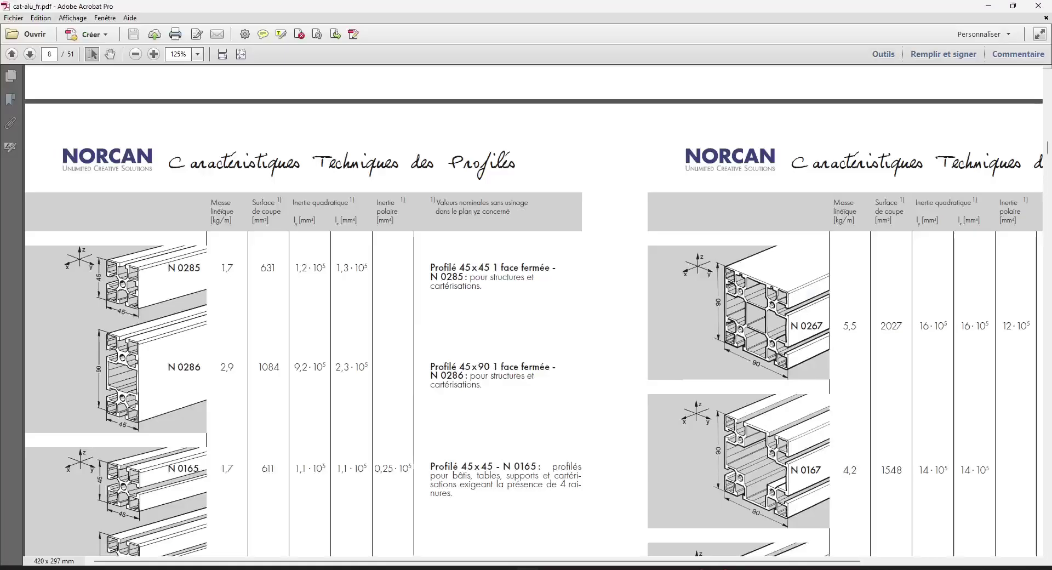
scroll(479, 435, down, 15)
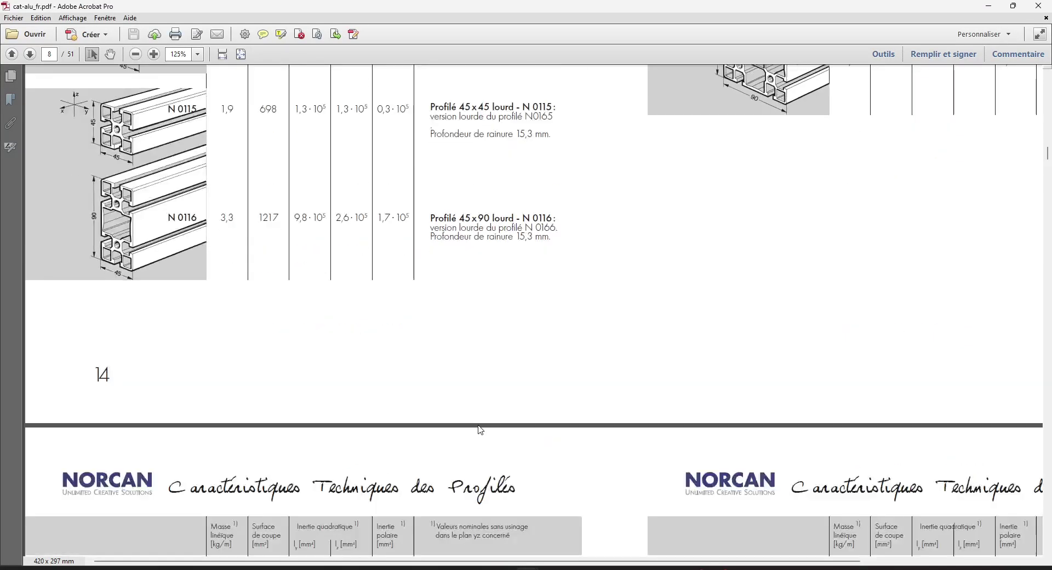
scroll(482, 428, up, 6)
scroll(481, 428, down, 12)
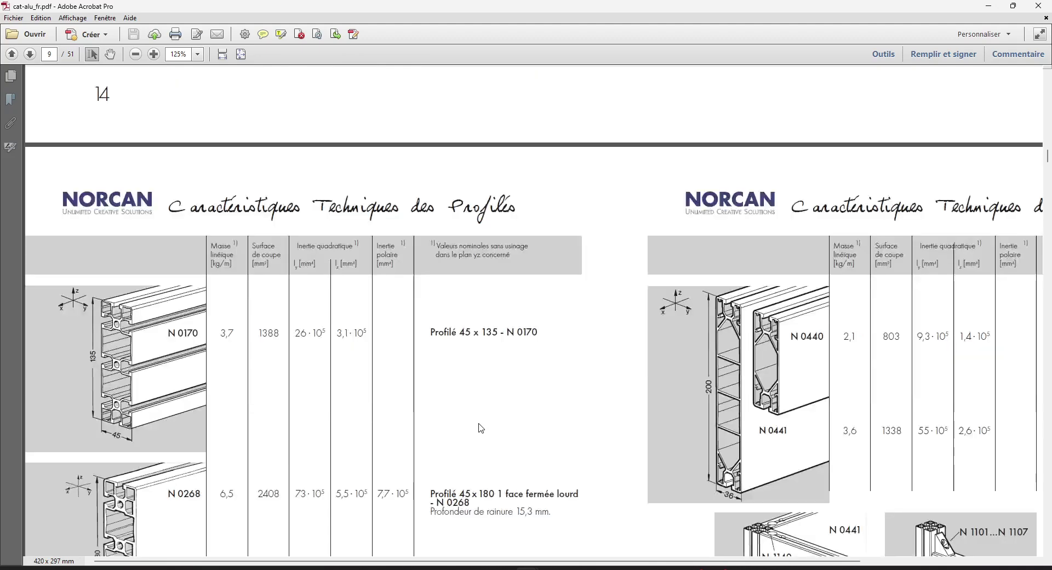
scroll(479, 422, up, 10)
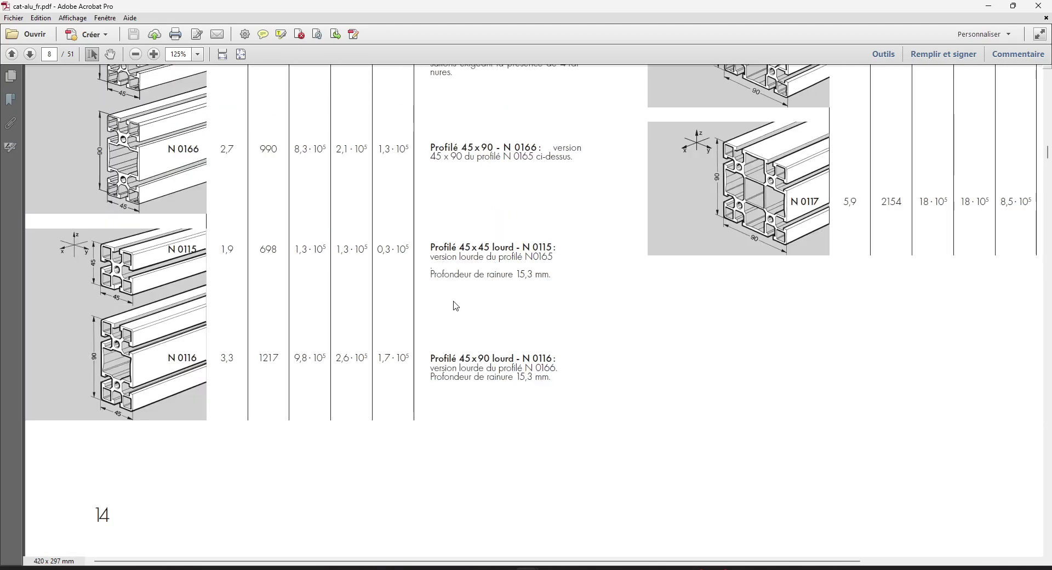
scroll(456, 306, up, 3)
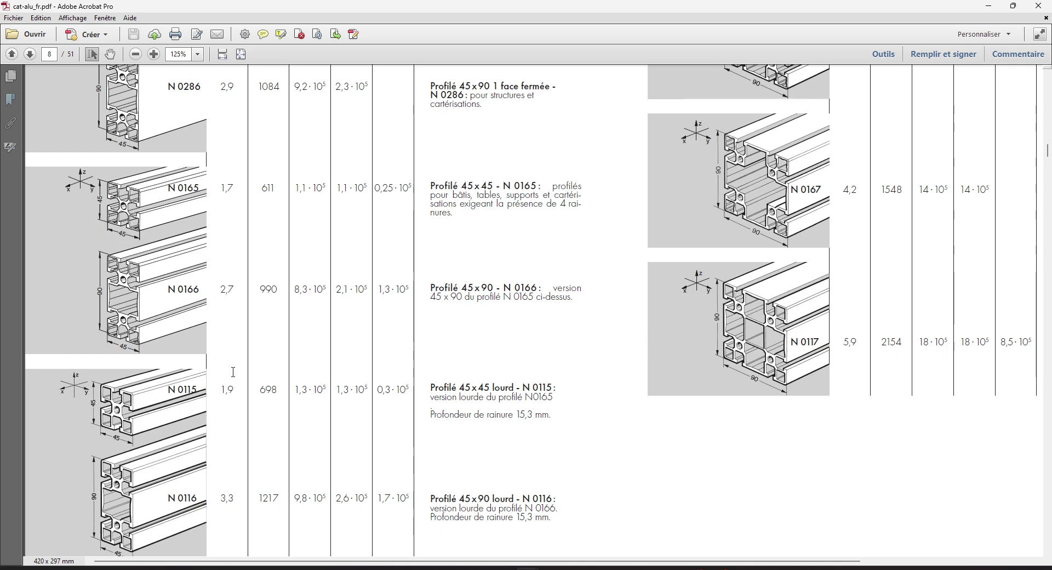
scroll(312, 418, up, 5)
scroll(317, 415, down, 5)
scroll(202, 233, up, 3)
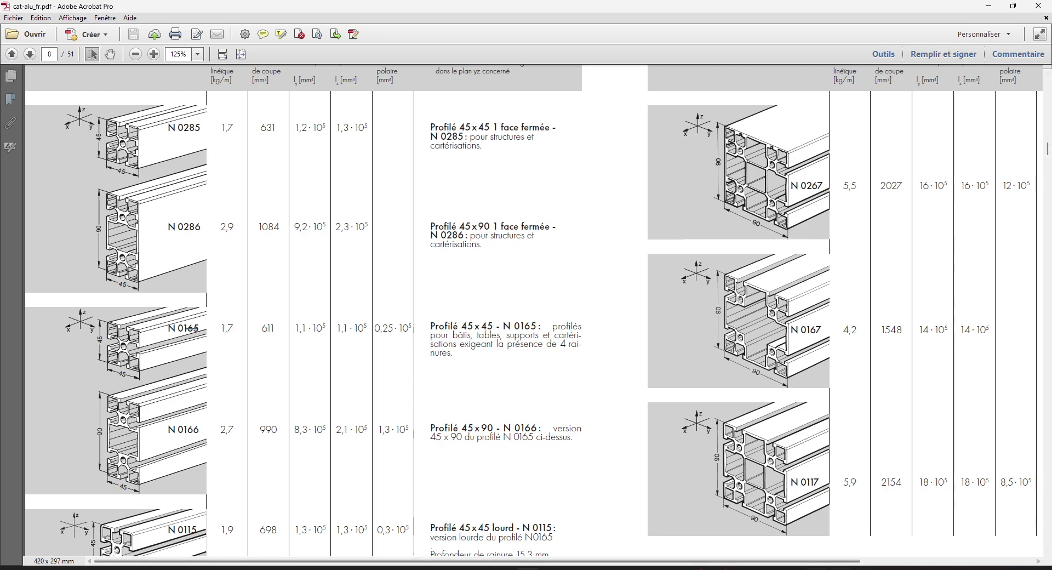
click(989, 5)
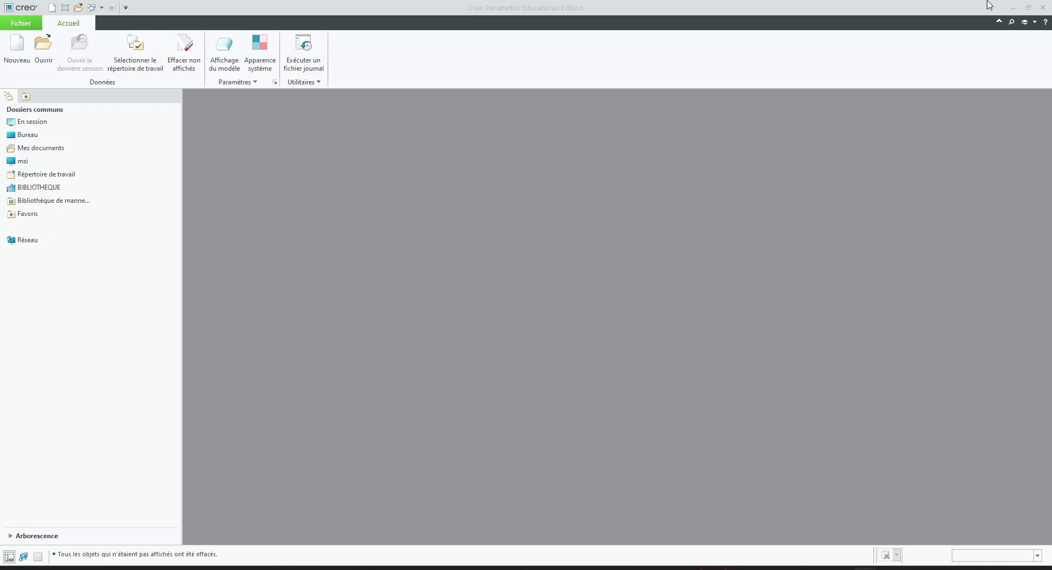
Browse to the step_files folder of the projet cellule Robotique directory for opening a model, listing all file types
click(43, 55)
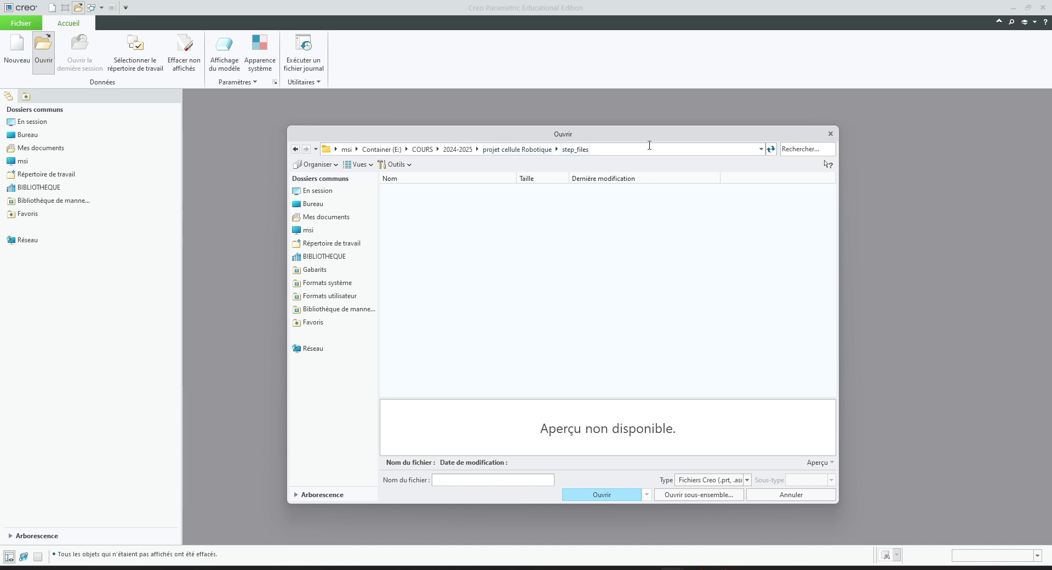
click(515, 148)
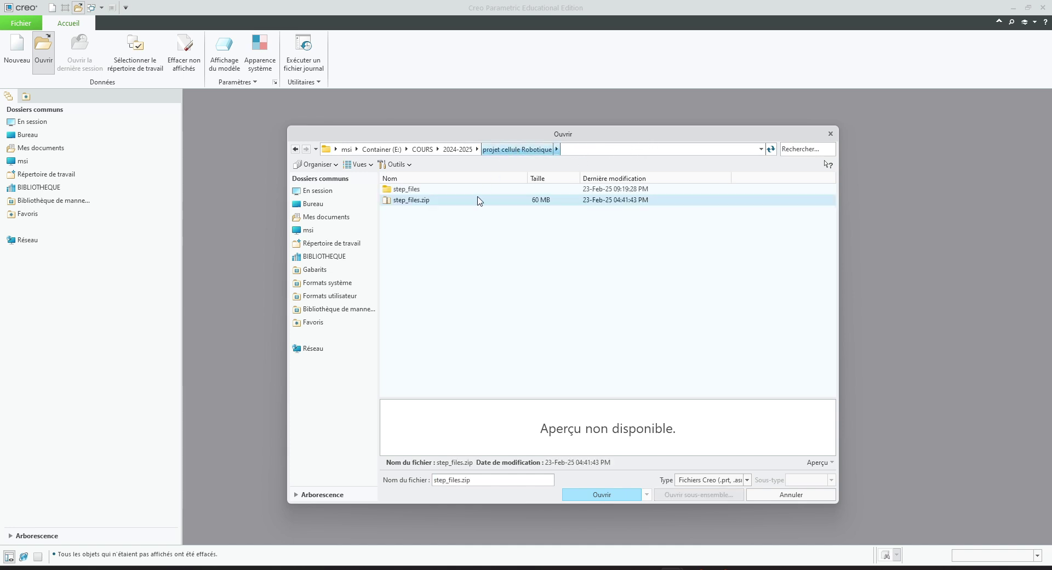
click(417, 189)
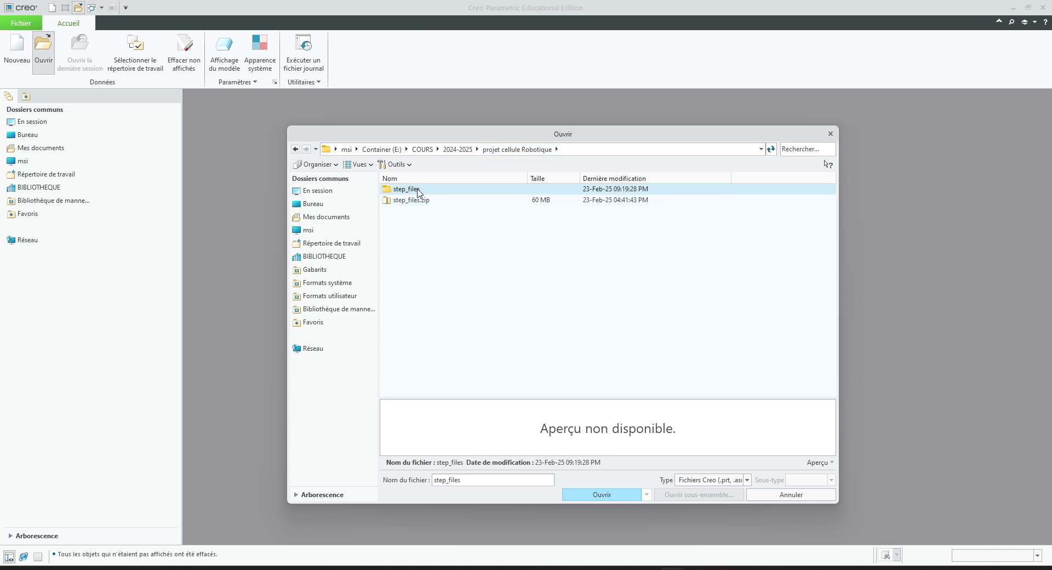
double_click(418, 190)
click(747, 480)
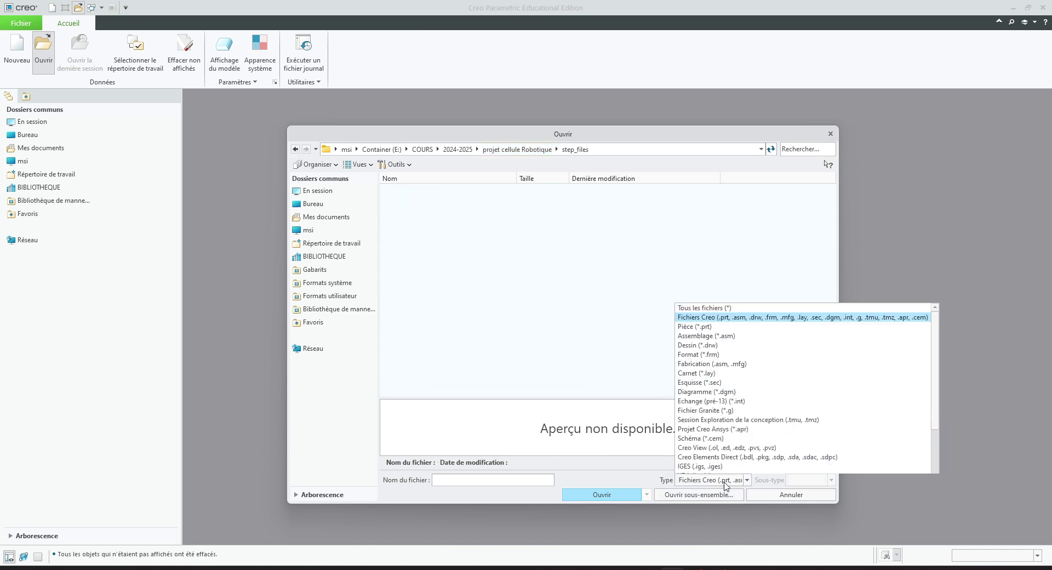
click(764, 214)
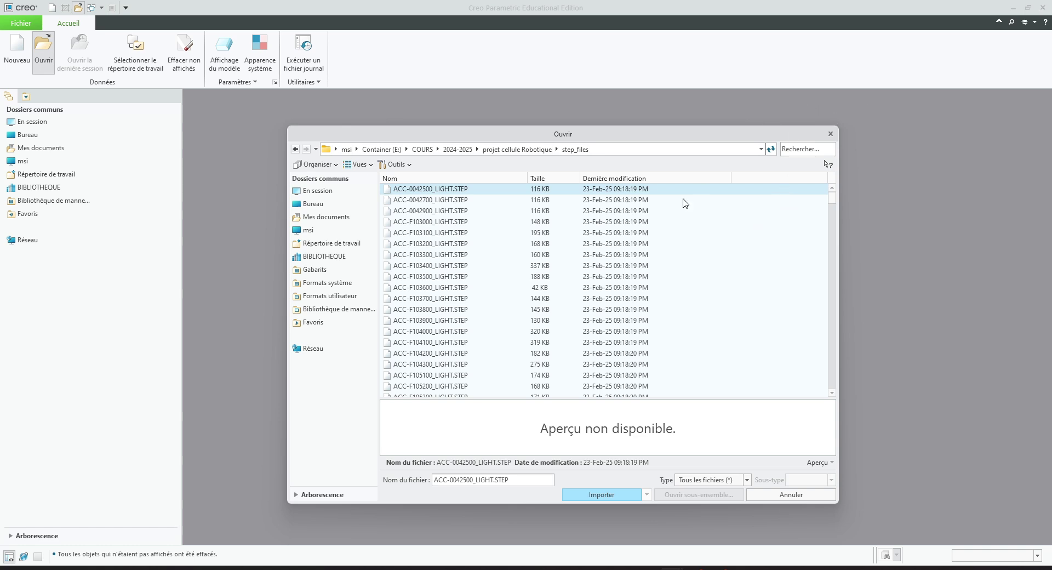
Search the folder for 0165 and import PRO-N016500_LIGHT.STEP as a part with the automatic import type
click(817, 152)
text(01)
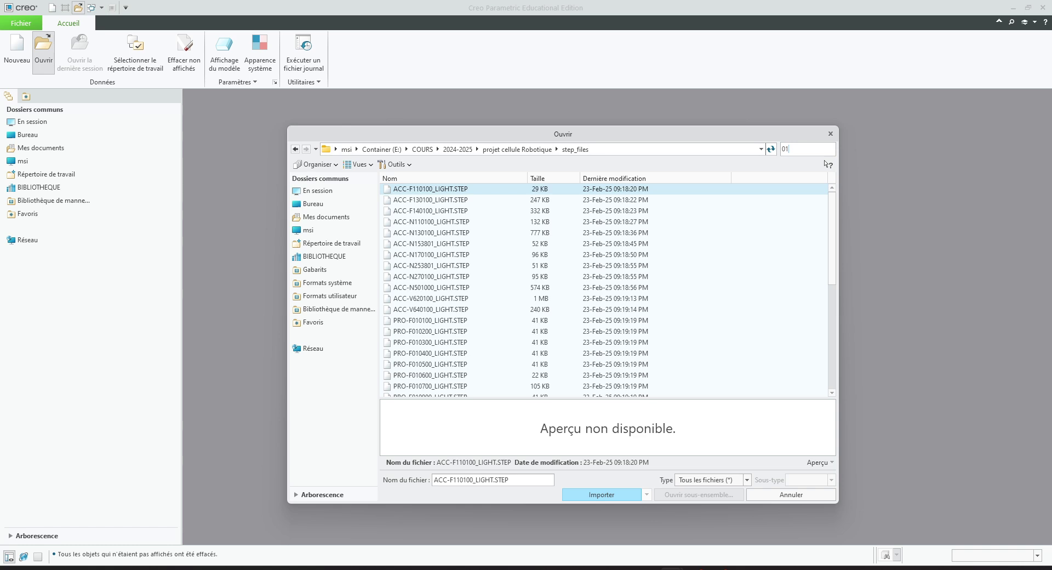
text(65)
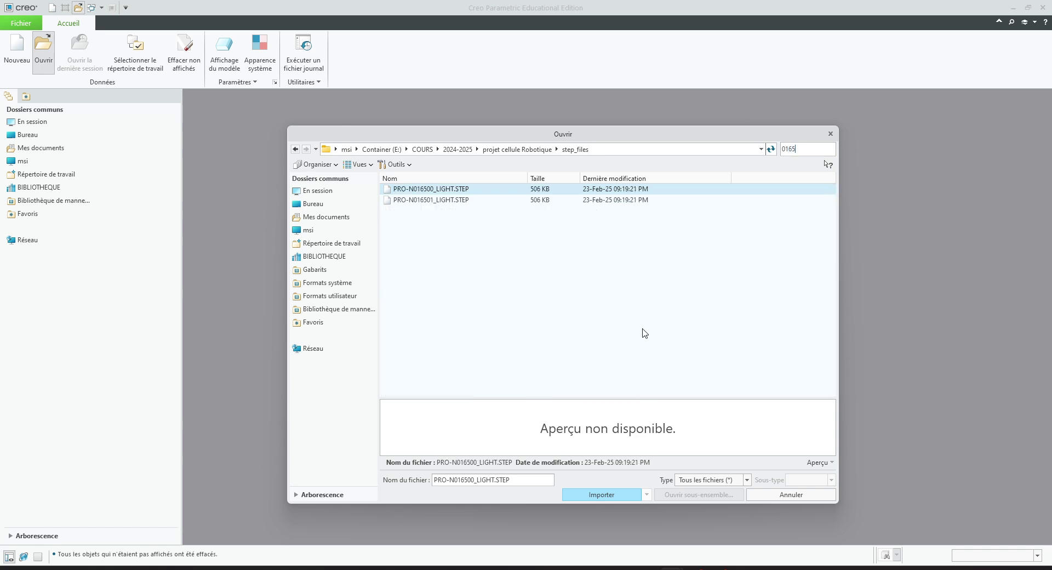
click(431, 201)
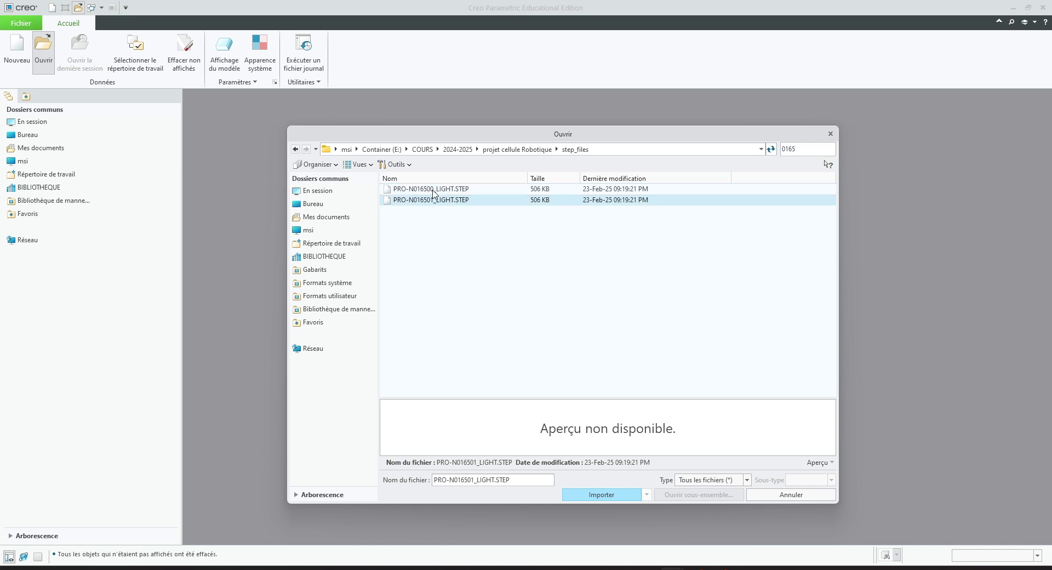
click(433, 190)
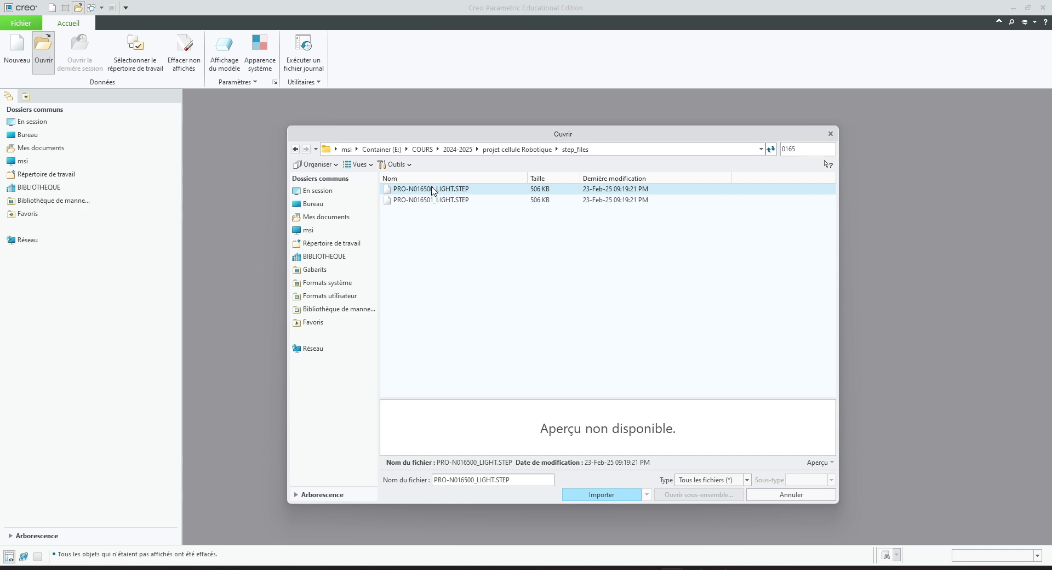
double_click(433, 192)
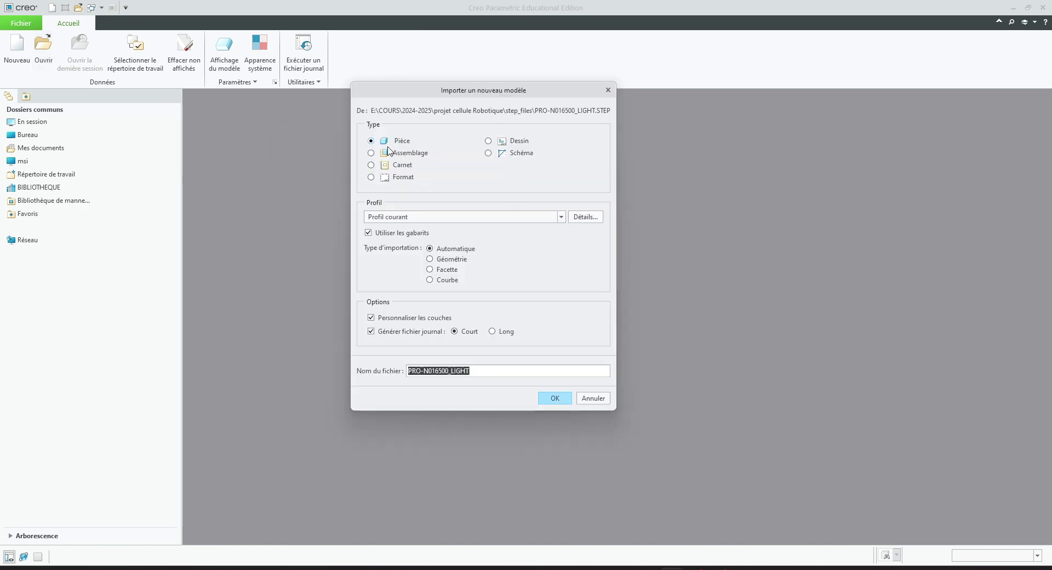
click(555, 398)
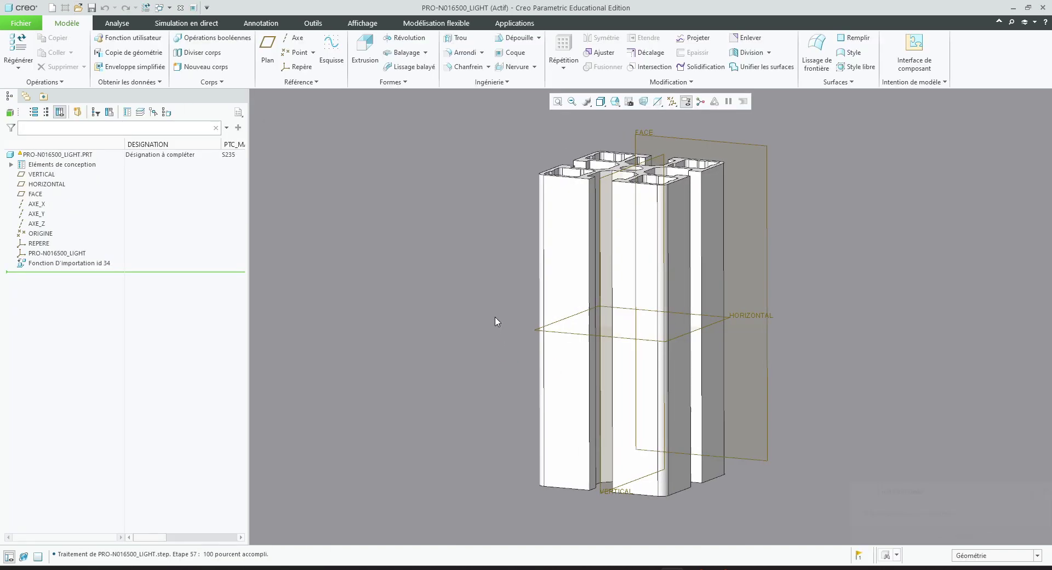
Measure the length of a longitudinal edge of the imported profile
middle_drag(580, 310, 593, 191)
scroll(592, 191, down, 1)
scroll(564, 277, up, 4)
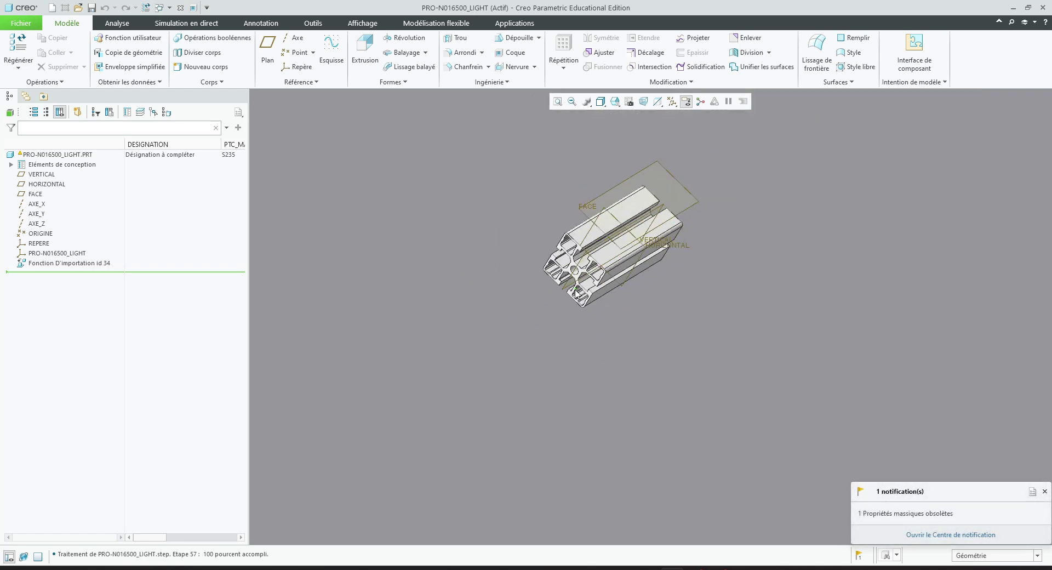
scroll(590, 226, down, 3)
middle_drag(586, 230, 541, 227)
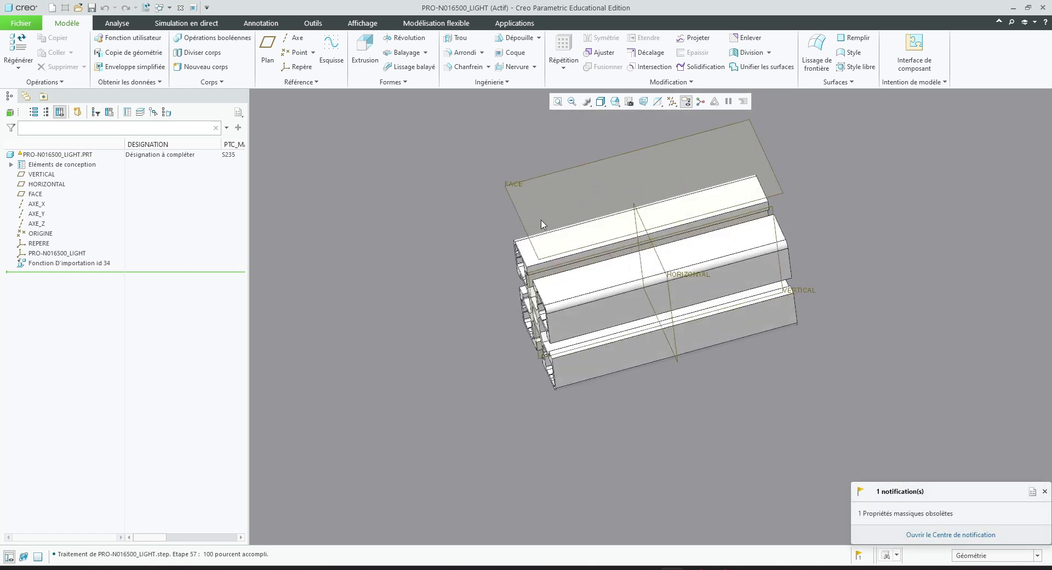
click(110, 24)
click(338, 63)
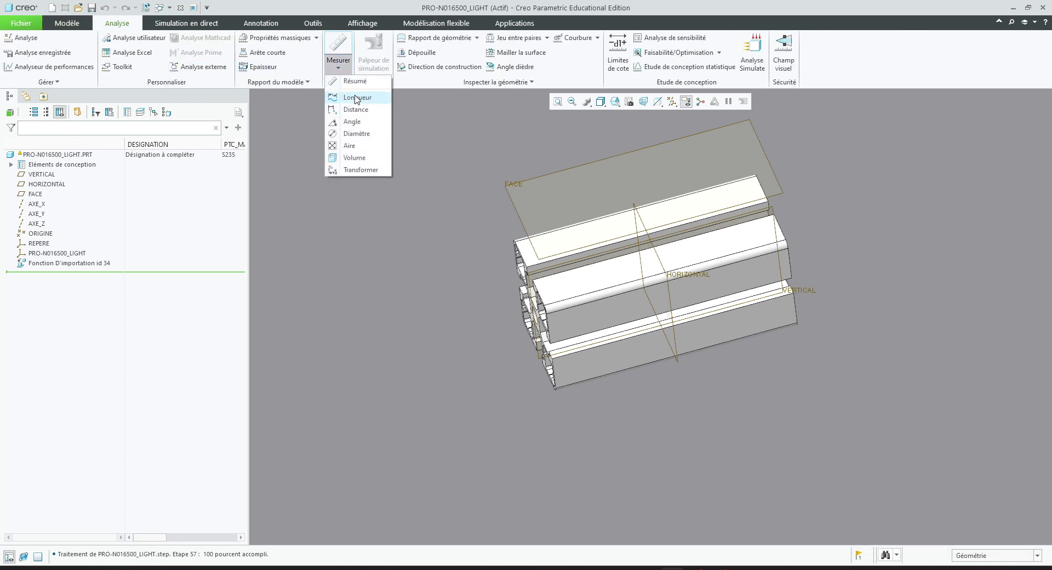
click(365, 99)
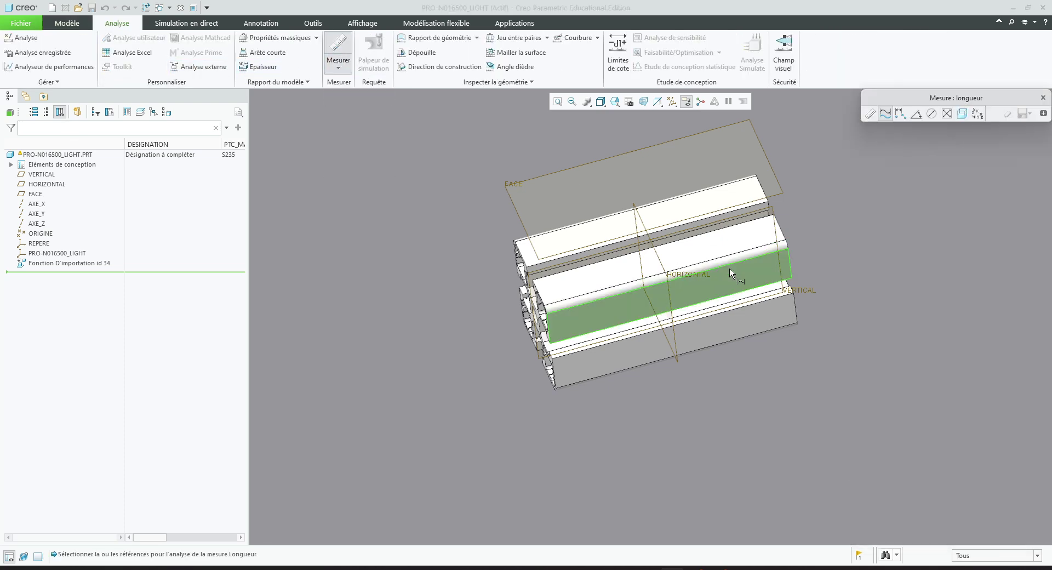
click(615, 243)
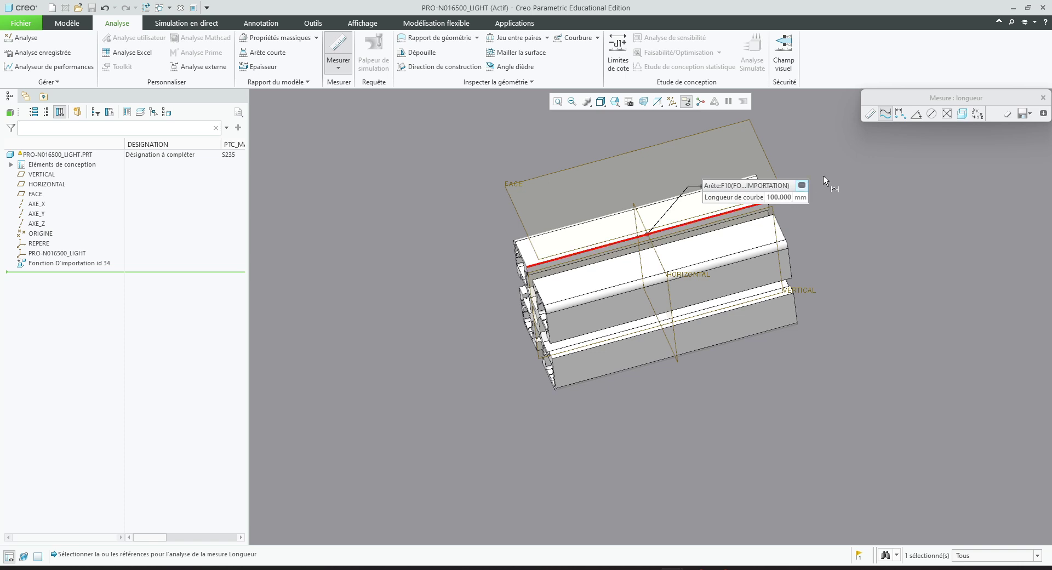
click(1043, 98)
Try to lengthen the profile by moving its end face freely outward with the flexible modelling 3D handle
scroll(500, 301, down, 2)
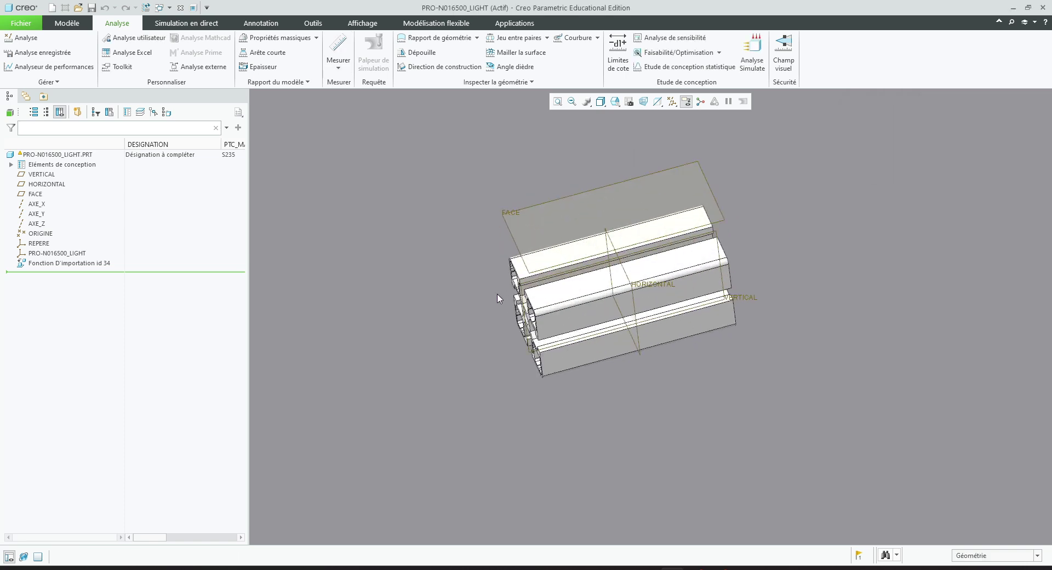
middle_drag(514, 284, 461, 294)
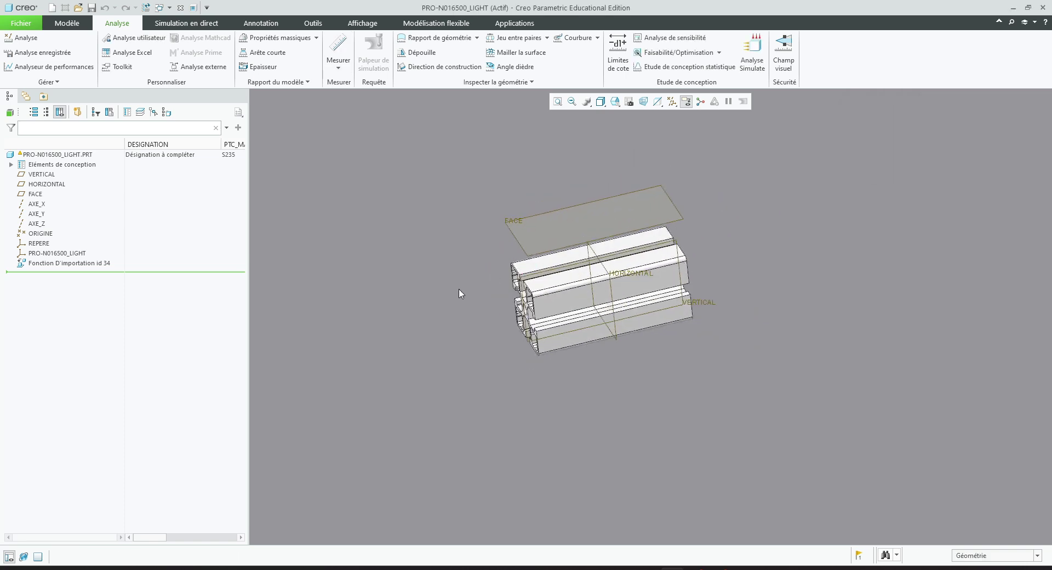
click(435, 23)
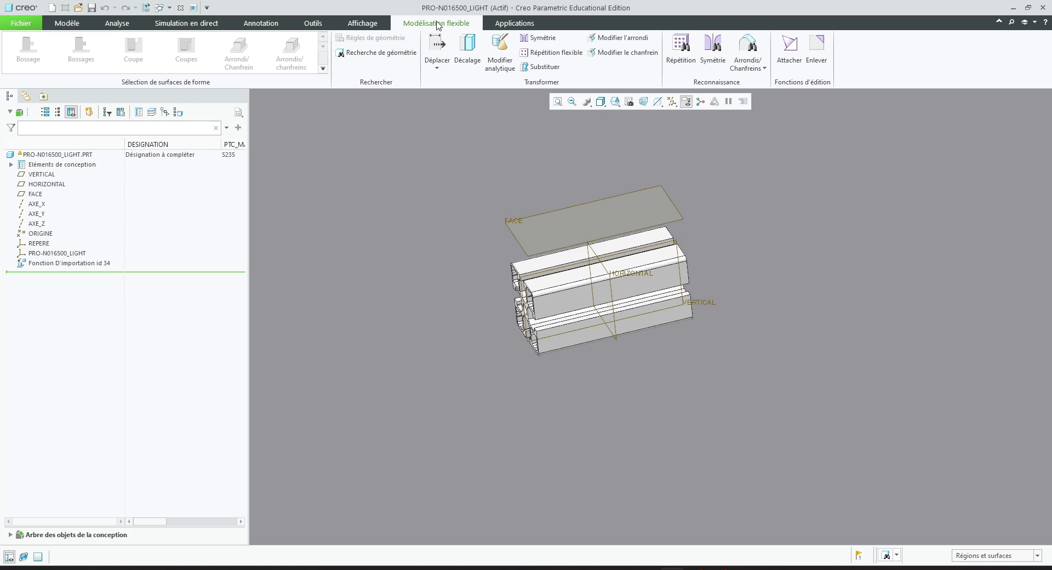
click(437, 67)
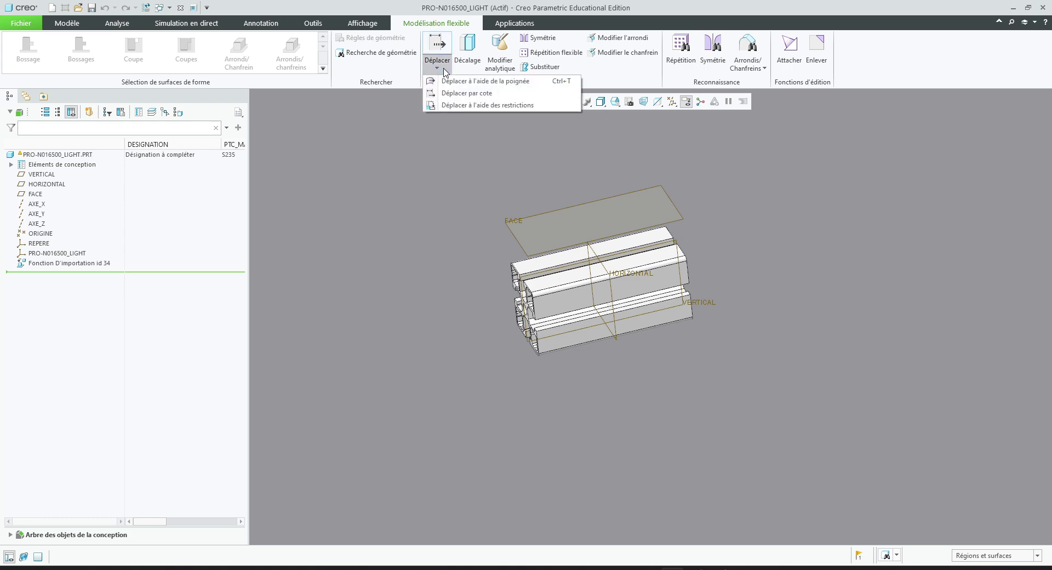
click(486, 85)
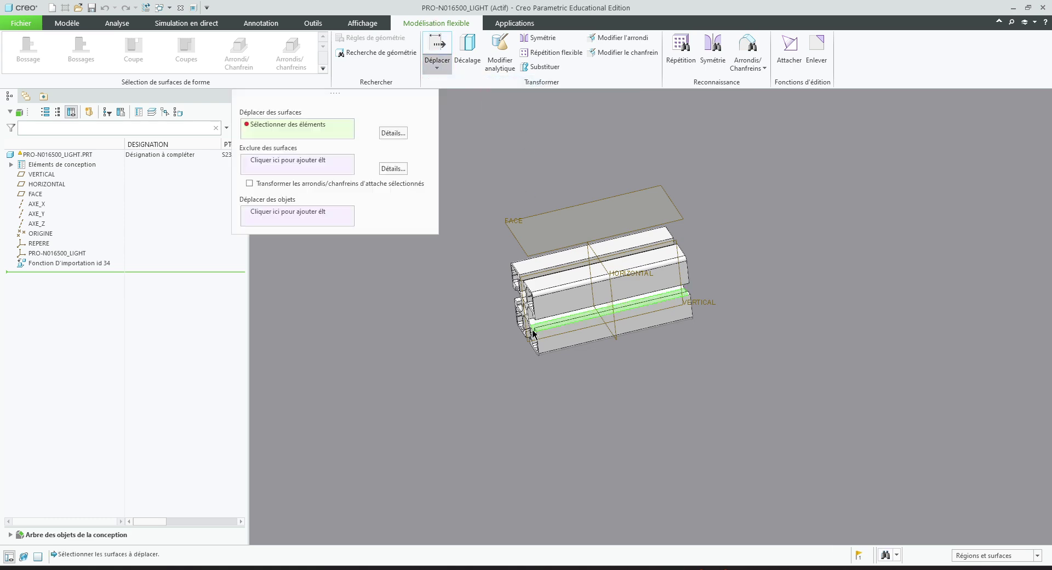
scroll(534, 299, up, 5)
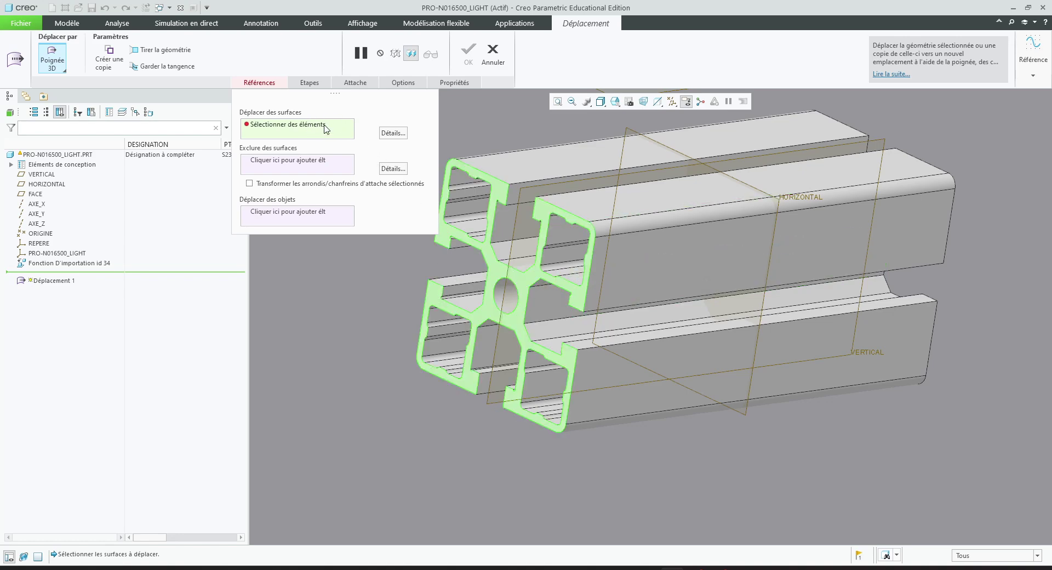
click(496, 275)
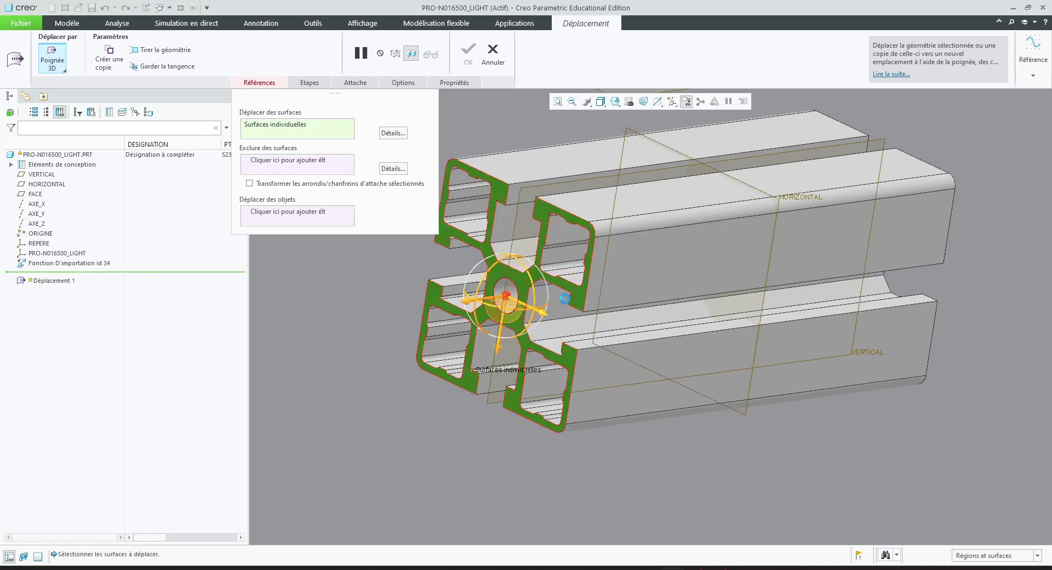
scroll(573, 302, up, 4)
middle_drag(573, 302, 536, 283)
scroll(528, 315, down, 4)
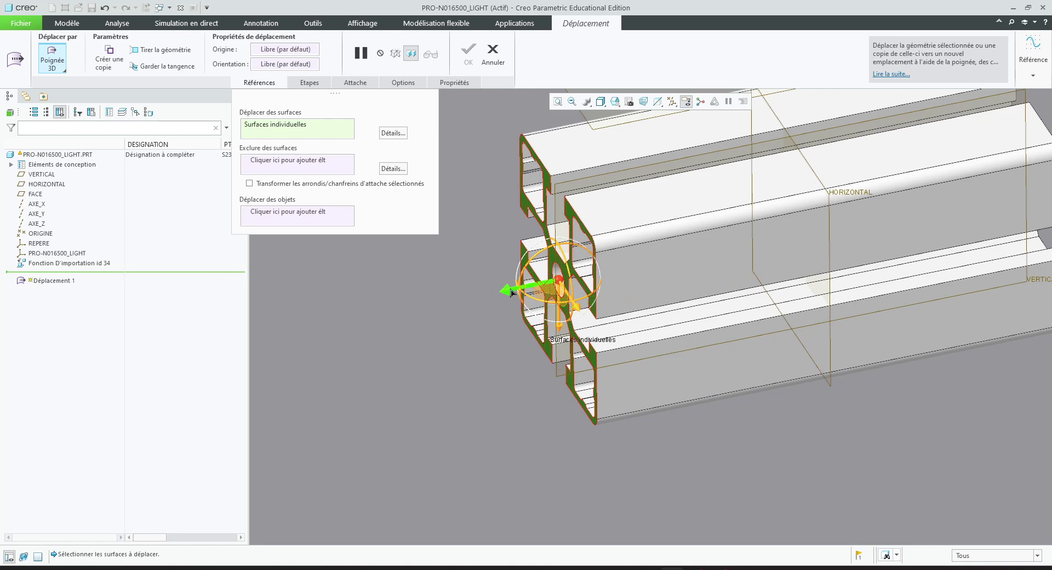
drag(512, 292, 437, 317)
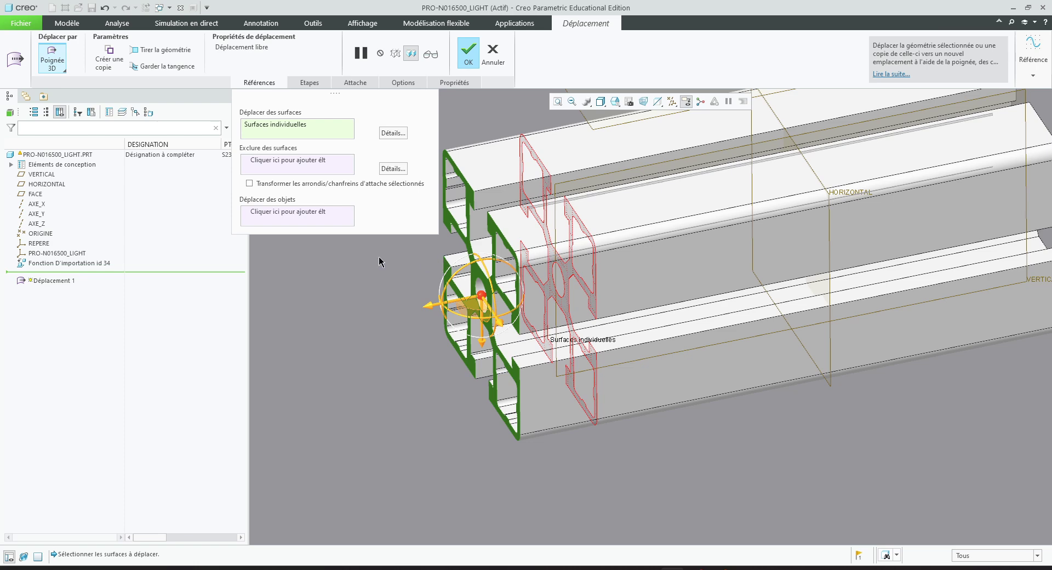
key(ctrl+d)
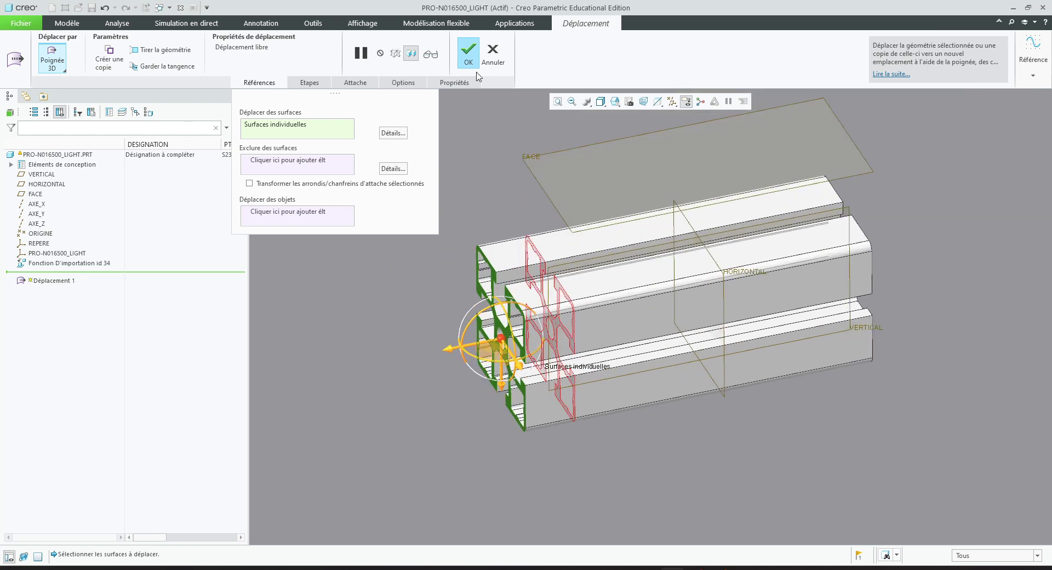
click(497, 58)
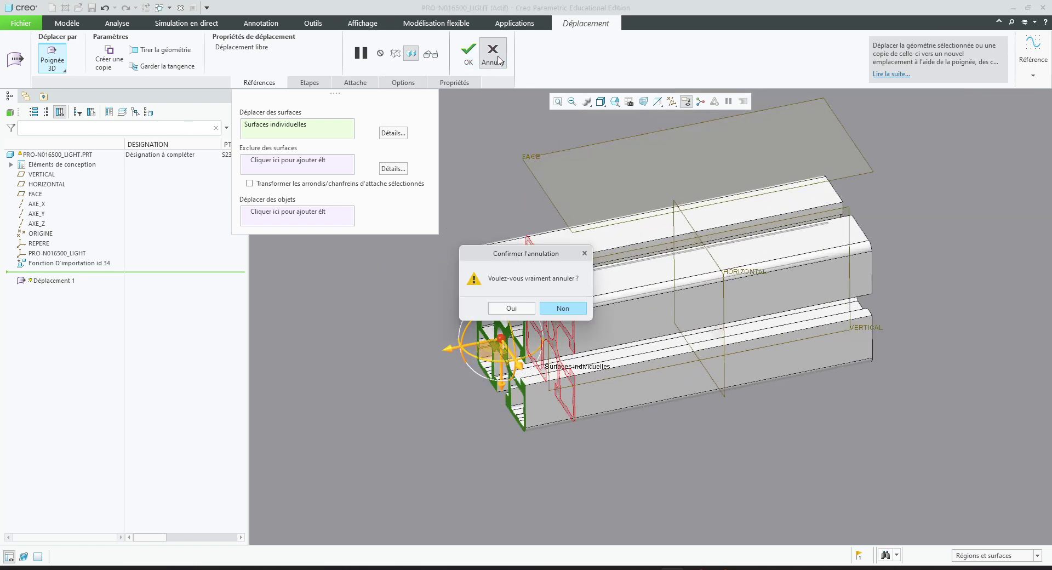
click(510, 309)
Start a flexible move by dimension and choose the profile's near end face as the surface to move
click(437, 61)
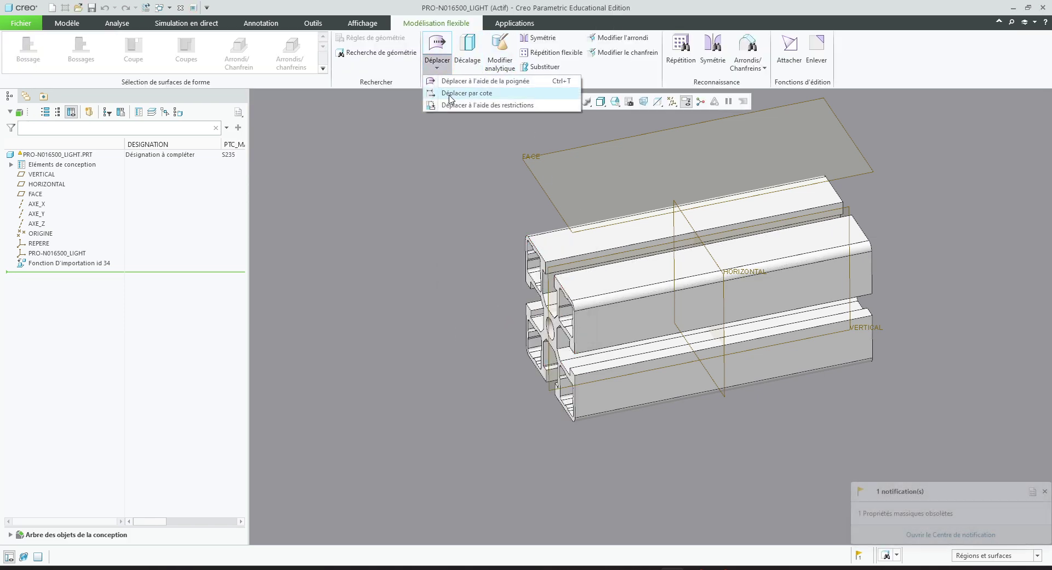
click(462, 94)
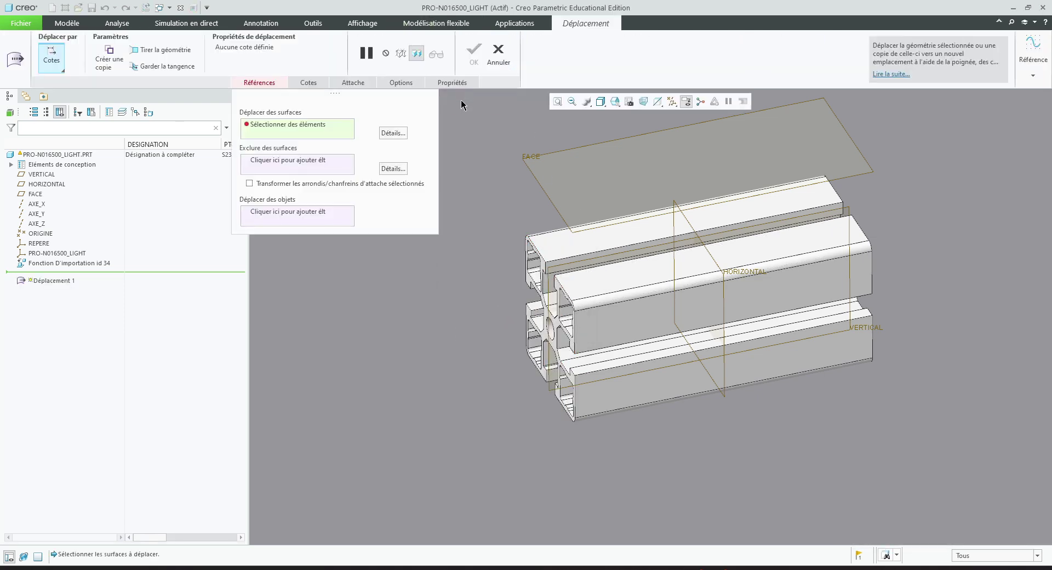
scroll(536, 327, down, 3)
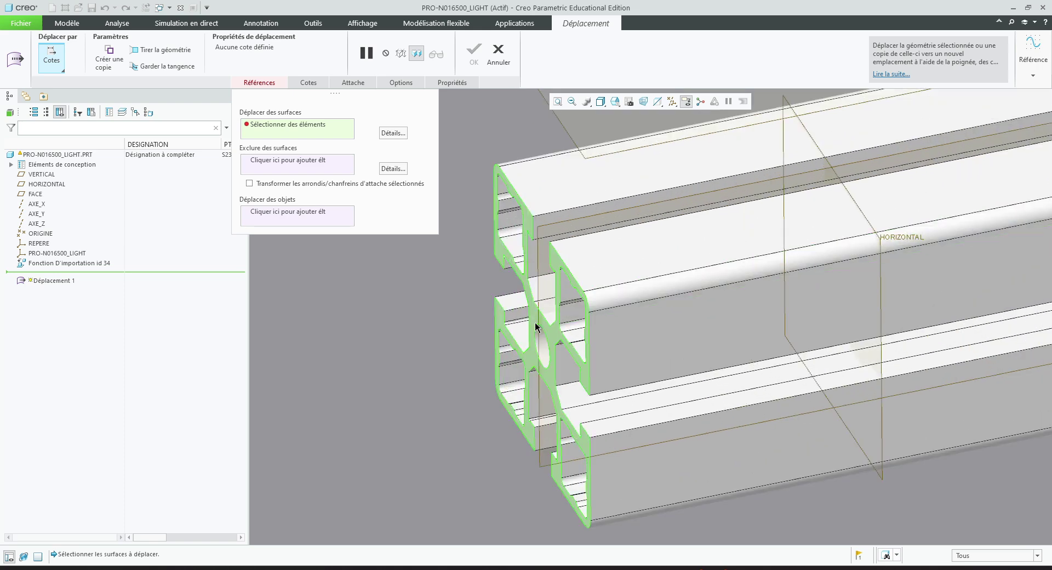
click(536, 316)
scroll(448, 313, up, 3)
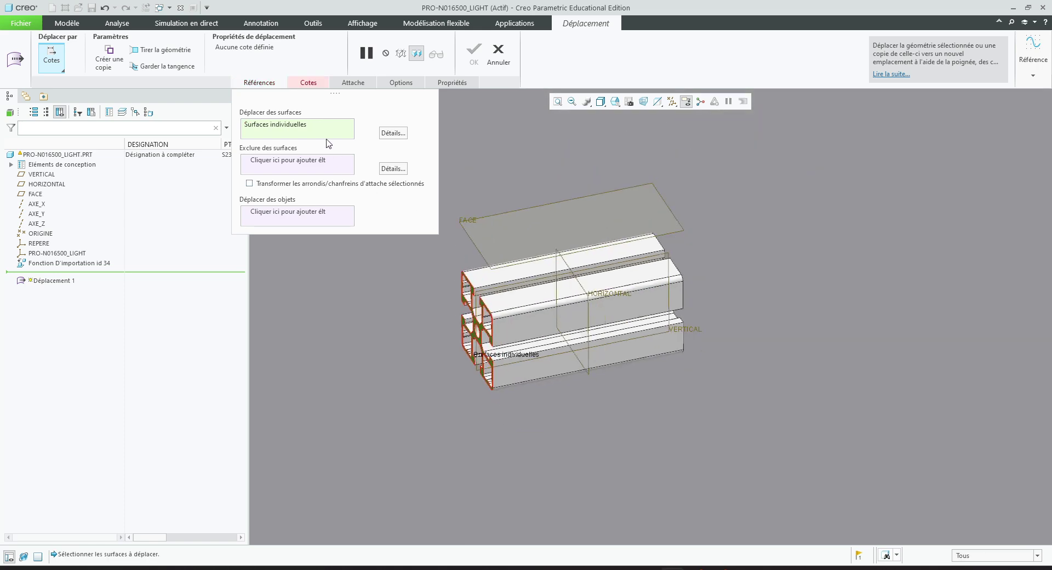
Define the move's linear dimension between the profile's opposite end face and the end face being moved
click(309, 82)
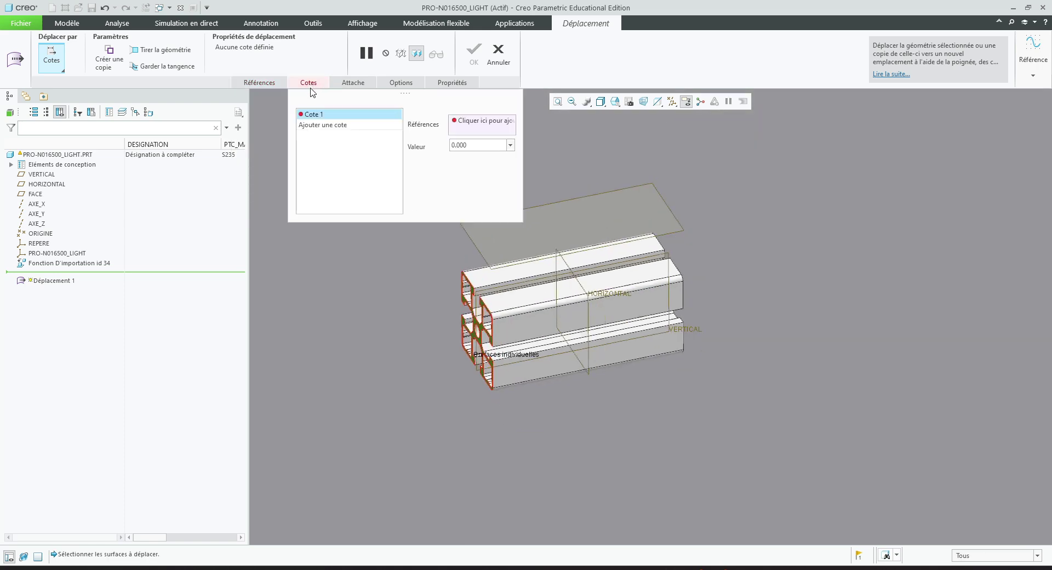
click(497, 132)
middle_drag(687, 303, 729, 279)
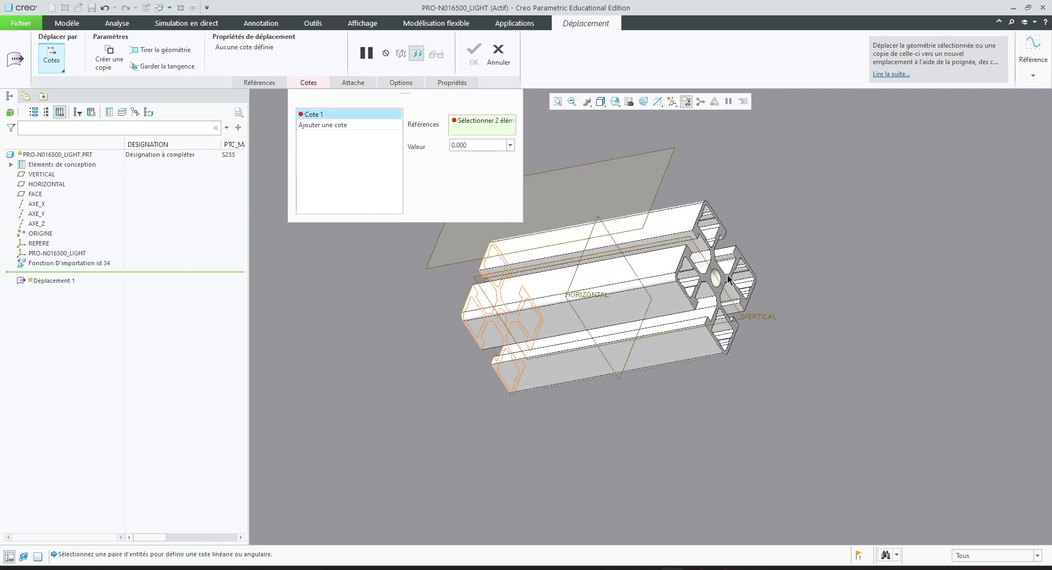
scroll(729, 280, down, 3)
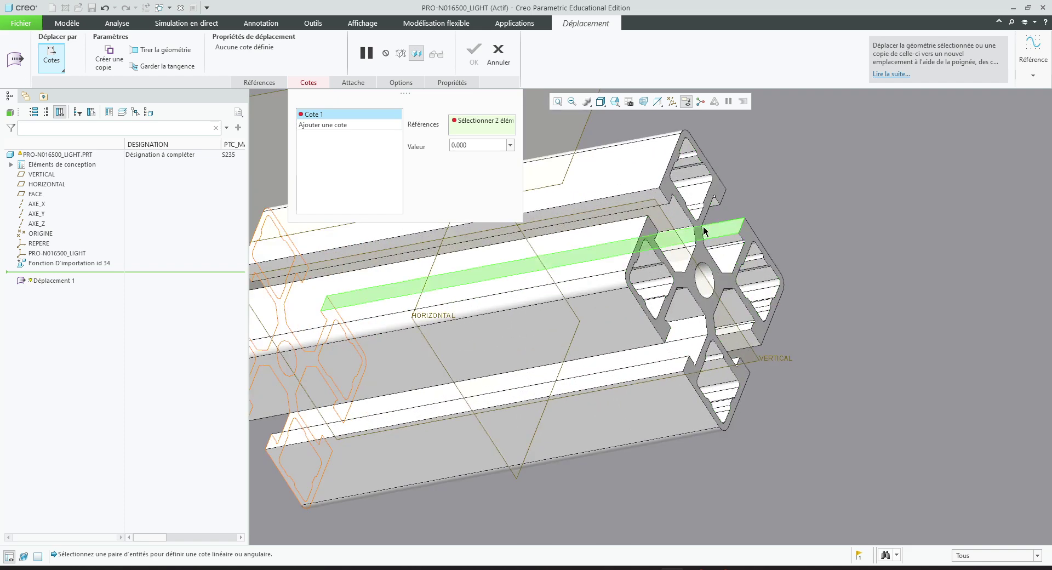
click(690, 288)
scroll(644, 307, up, 3)
middle_drag(548, 307, 597, 299)
scroll(353, 381, down, 4)
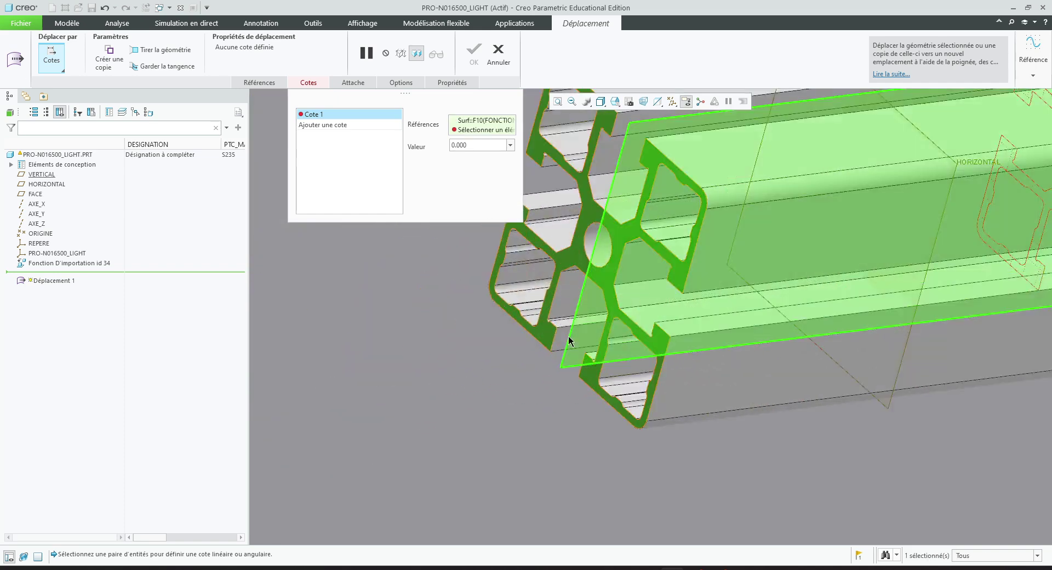
click(581, 258)
scroll(503, 324, up, 3)
scroll(515, 322, down, 2)
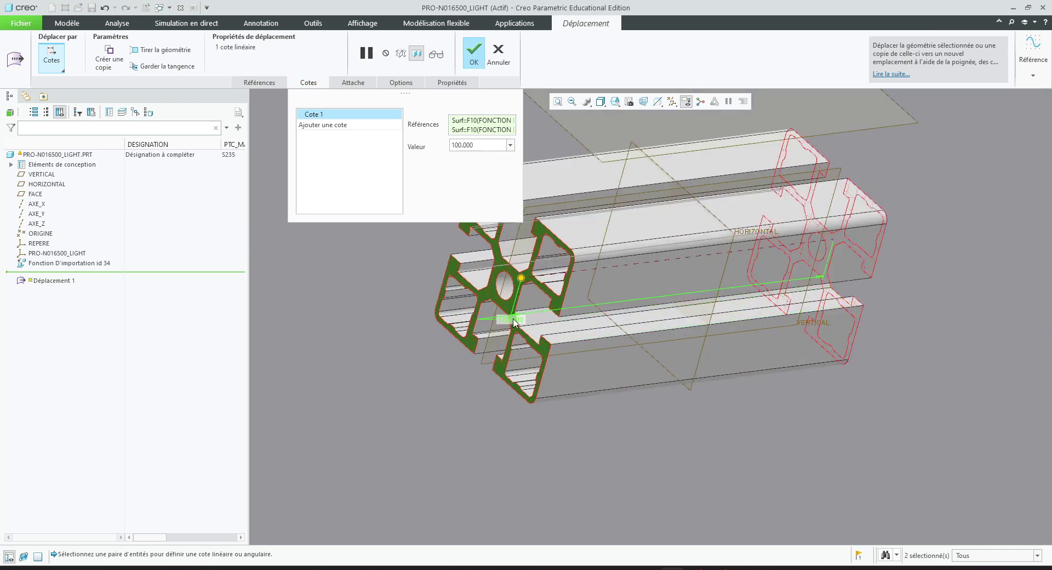
Set the dimension between the two end faces to 500 and complete the move feature
double_click(514, 320)
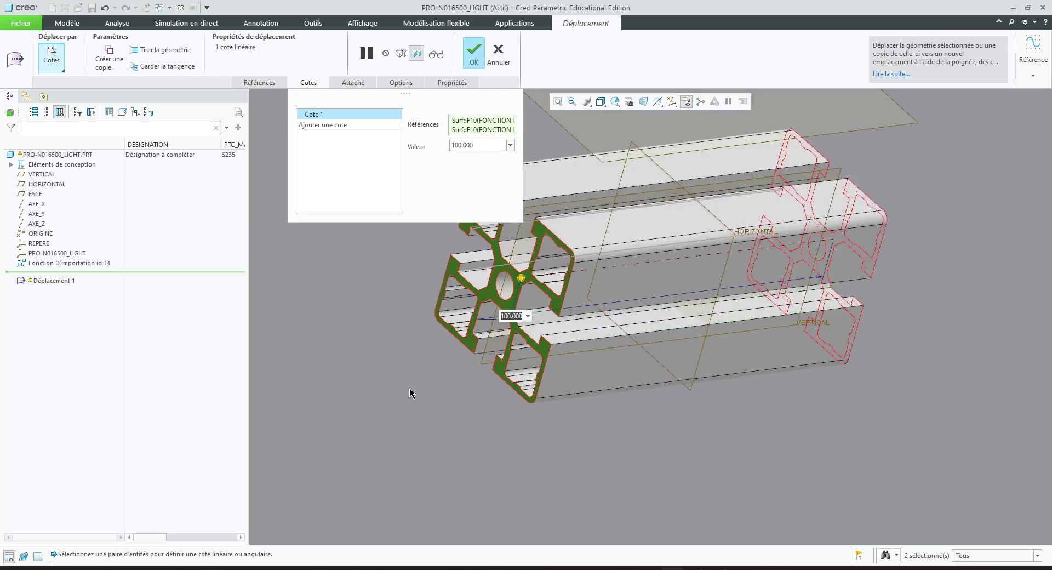
text(500)
key(Return)
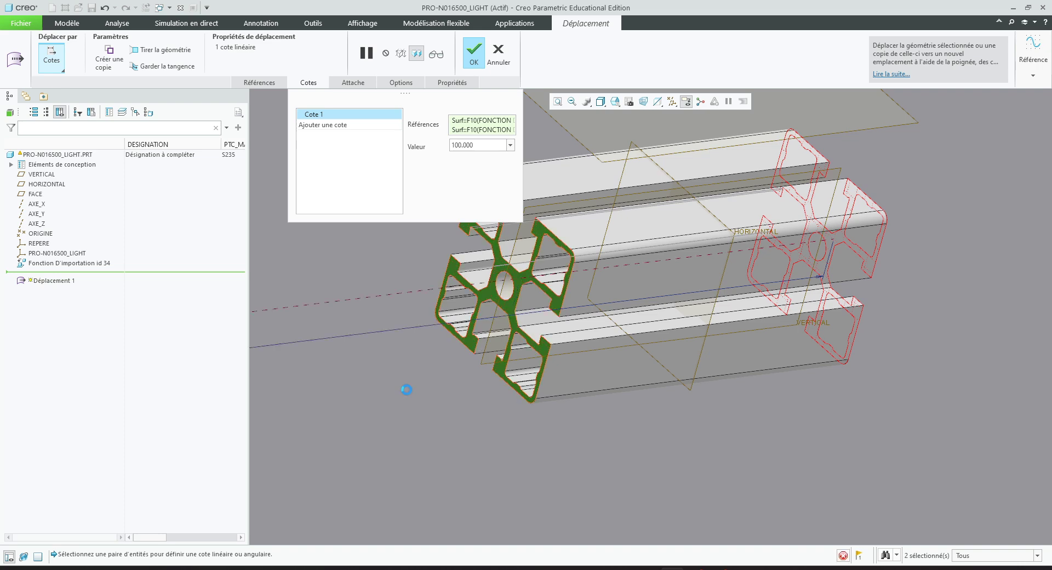
scroll(477, 382, up, 3)
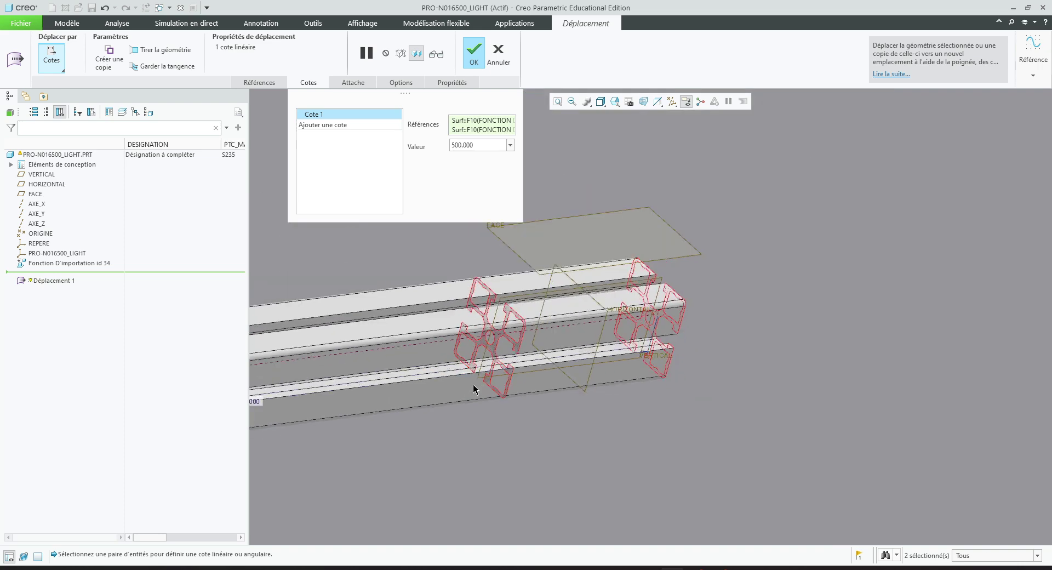
click(481, 46)
scroll(622, 364, up, 6)
scroll(581, 384, down, 4)
mouse_move(535, 374)
middle_down()
mouse_move(509, 376)
mouse_move(483, 315)
mouse_move(481, 346)
mouse_move(551, 363)
middle_up()
scroll(500, 376, down, 3)
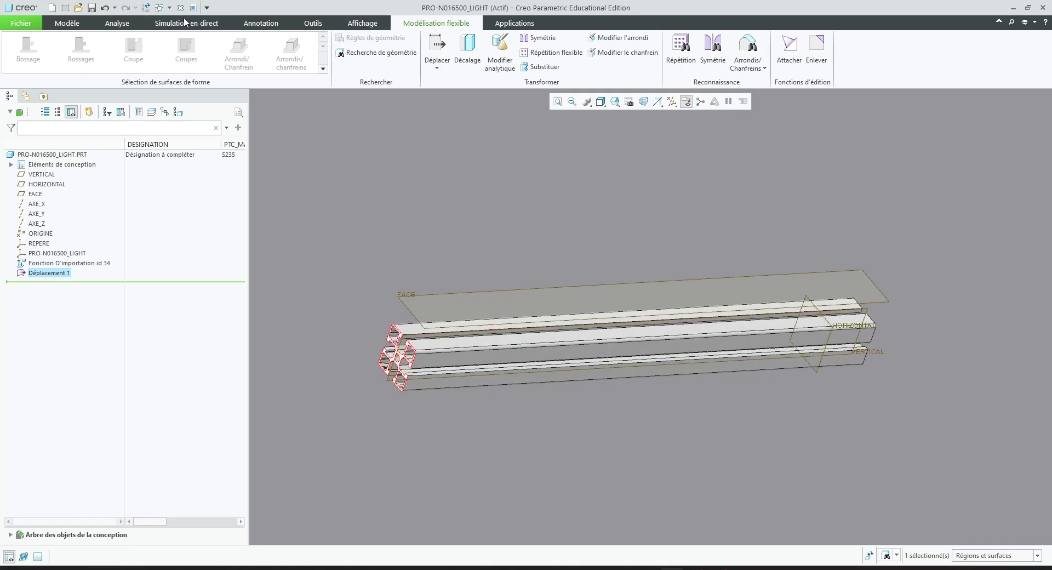
Save a copy of the part in the step_files folder as PRO-N016500_500_LIGHT.PRT
click(21, 23)
mouse_move(43, 108)
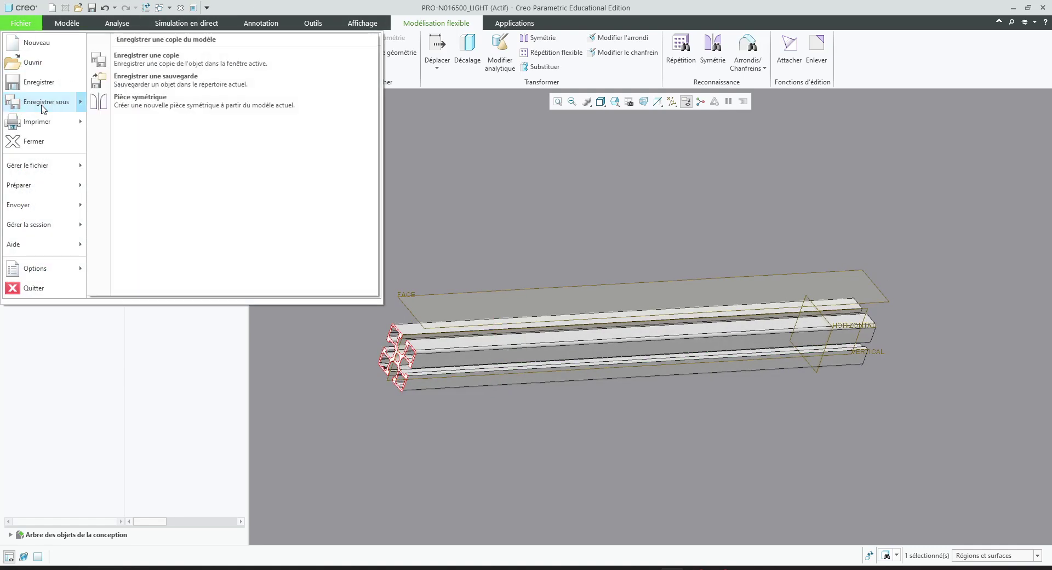
click(162, 59)
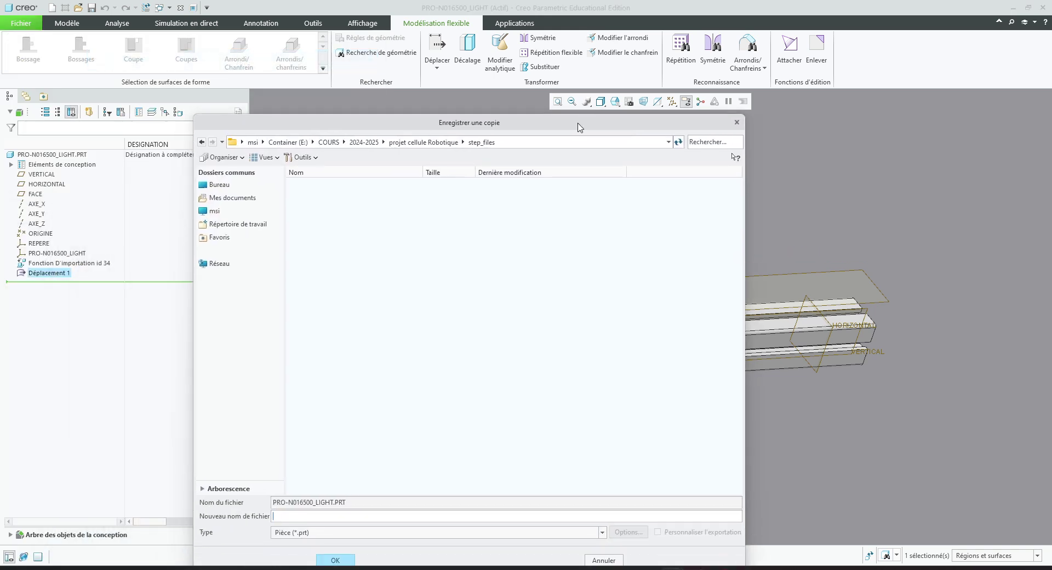
click(324, 500)
drag(375, 486, 273, 485)
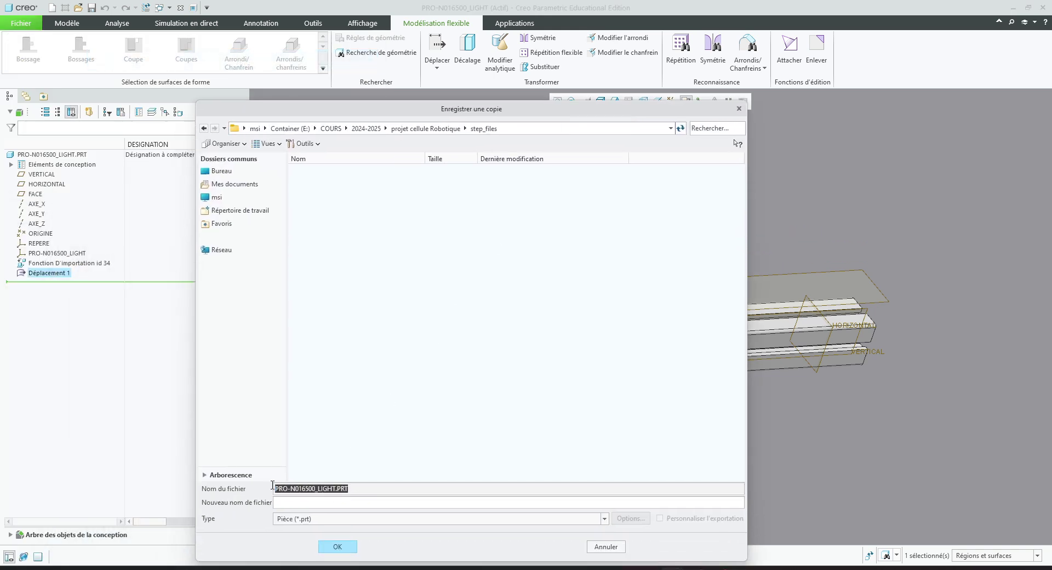
key(ctrl+c)
click(309, 501)
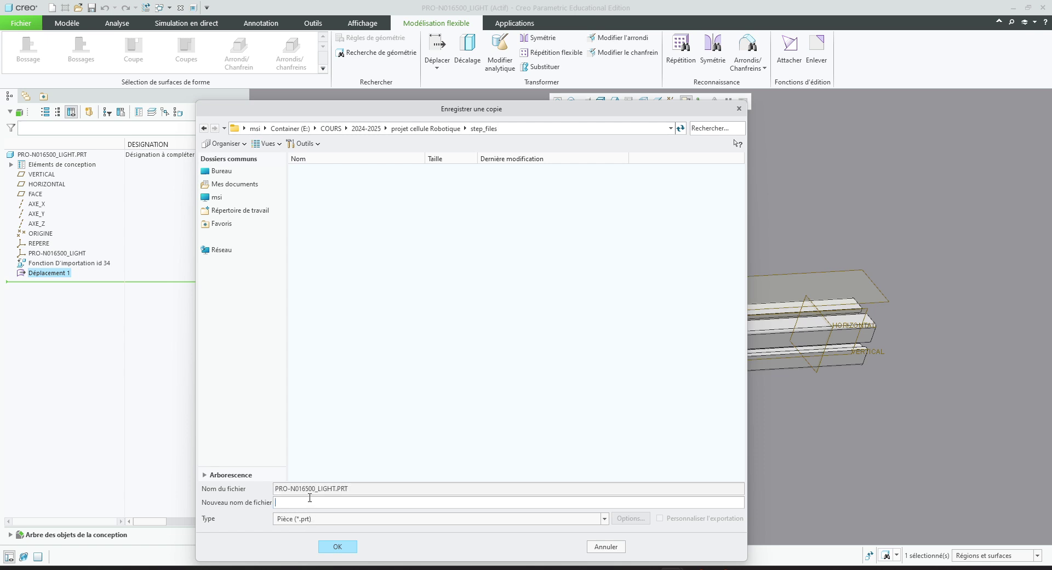
key(ctrl+v)
text(500_)
click(325, 548)
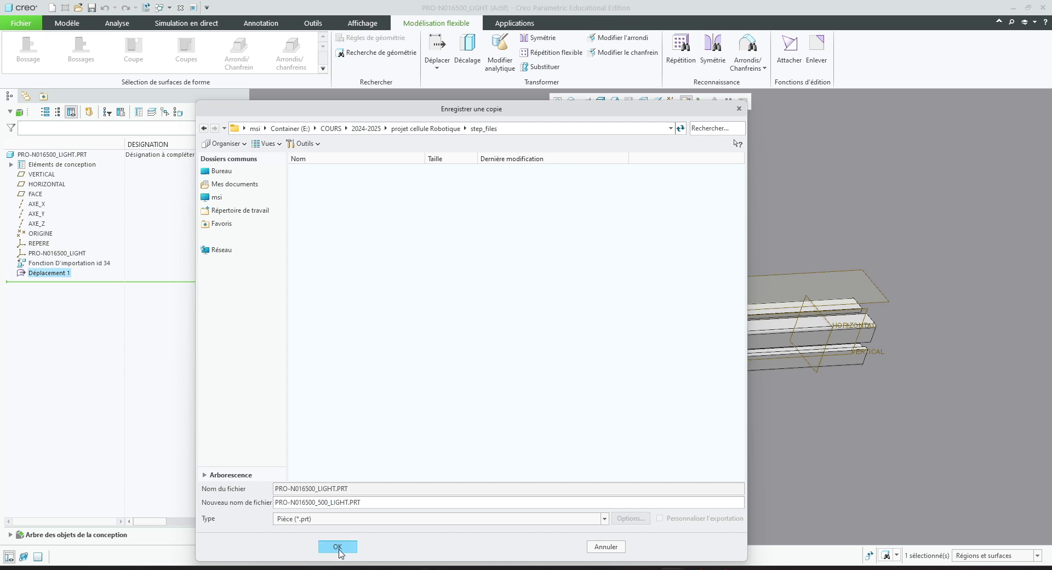
mouse_move(378, 384)
middle_down()
mouse_move(354, 363)
mouse_move(352, 380)
middle_up()
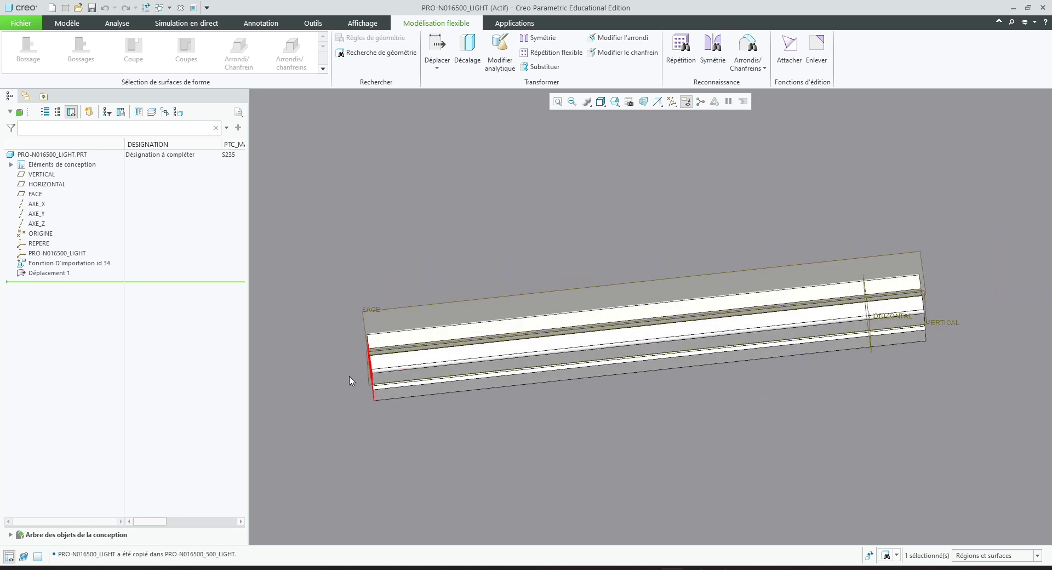